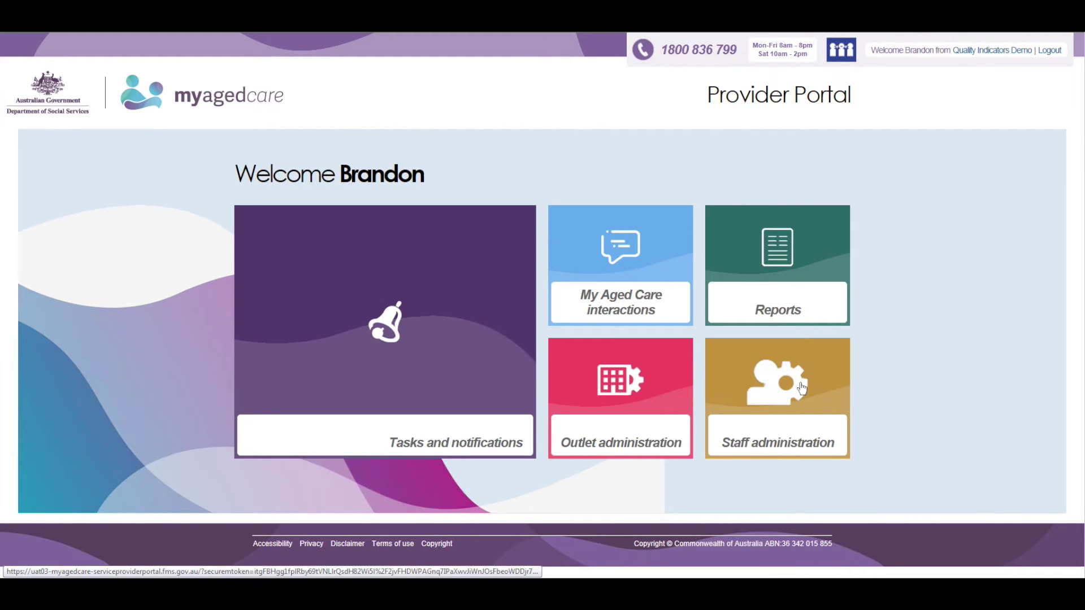
Step: Go to Staff administration and view your own administrator staff record
{"action": "left_click", "coordinate": [802, 388]}
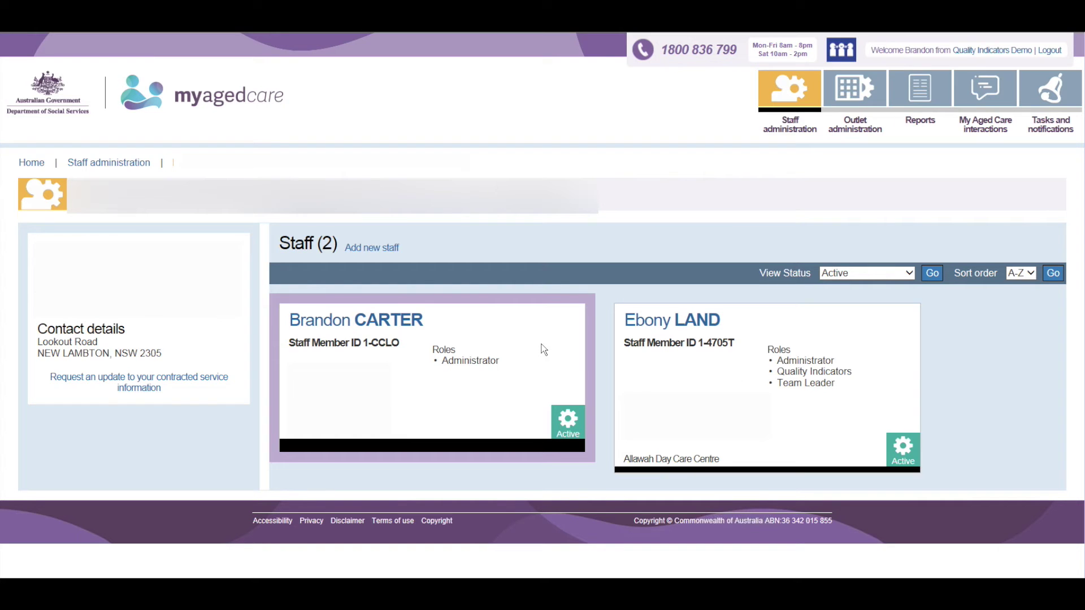
{"action": "left_click", "coordinate": [403, 326]}
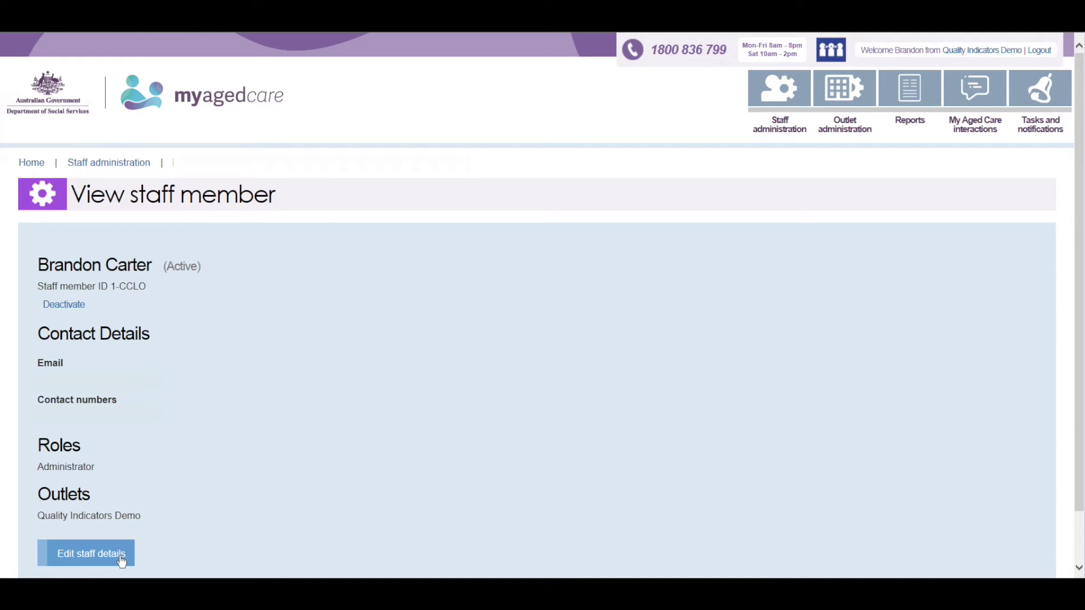
Step: Add Quality Indicators to the staff member's Participating for options and save the changes
{"action": "left_click", "coordinate": [122, 561]}
{"action": "scroll", "coordinate": [264, 492], "scroll_direction": "down", "scroll_amount": 5}
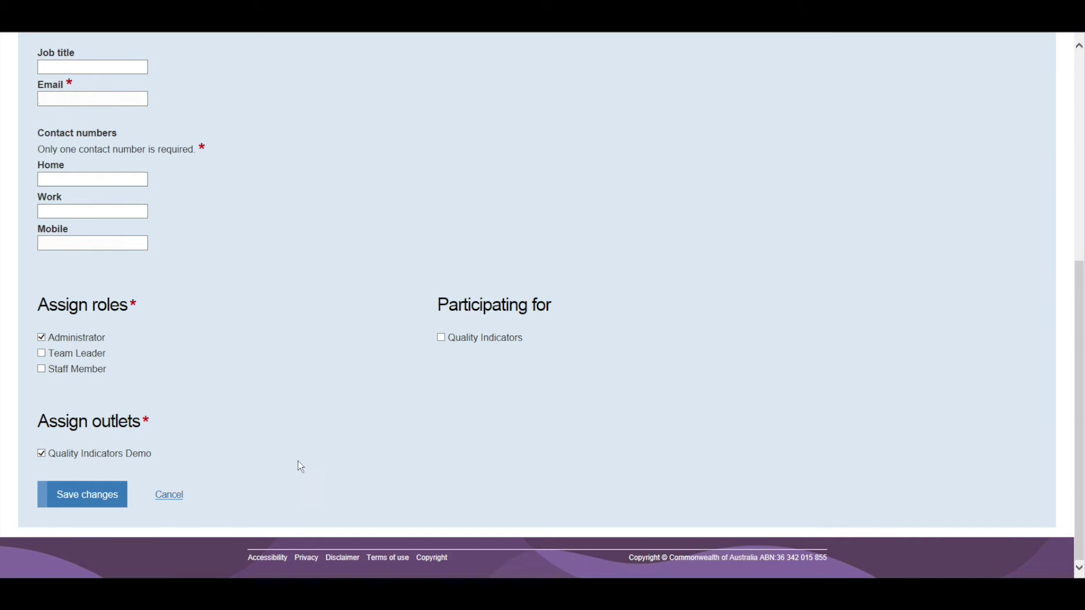
{"action": "left_click", "coordinate": [443, 340]}
{"action": "left_click", "coordinate": [111, 498]}
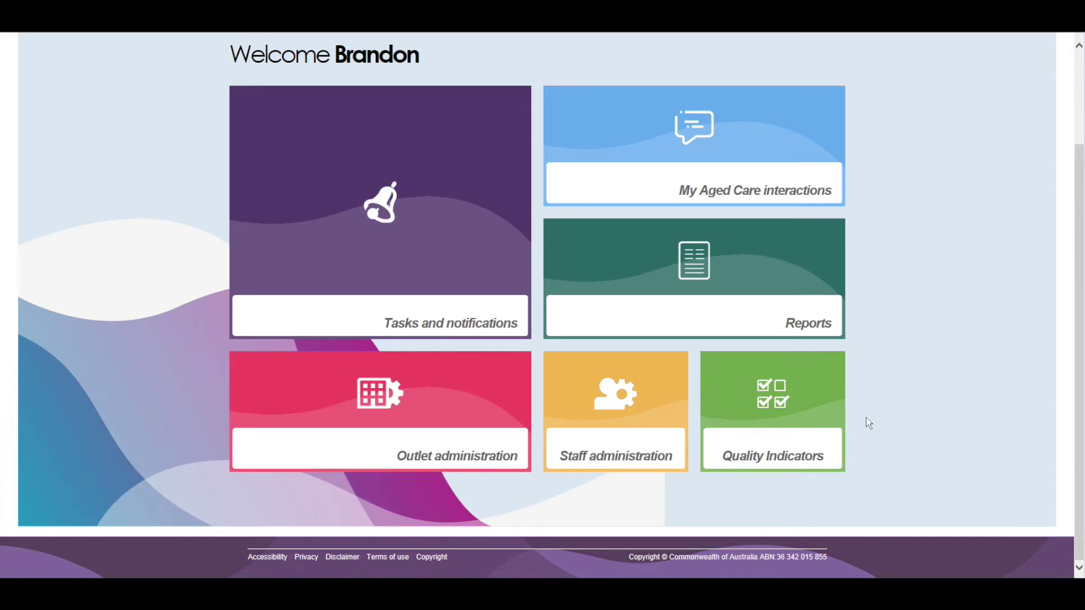
Step: From the Quality Indicators area, choose the Not Started Quality Indicators Facility A
{"action": "left_click", "coordinate": [826, 418]}
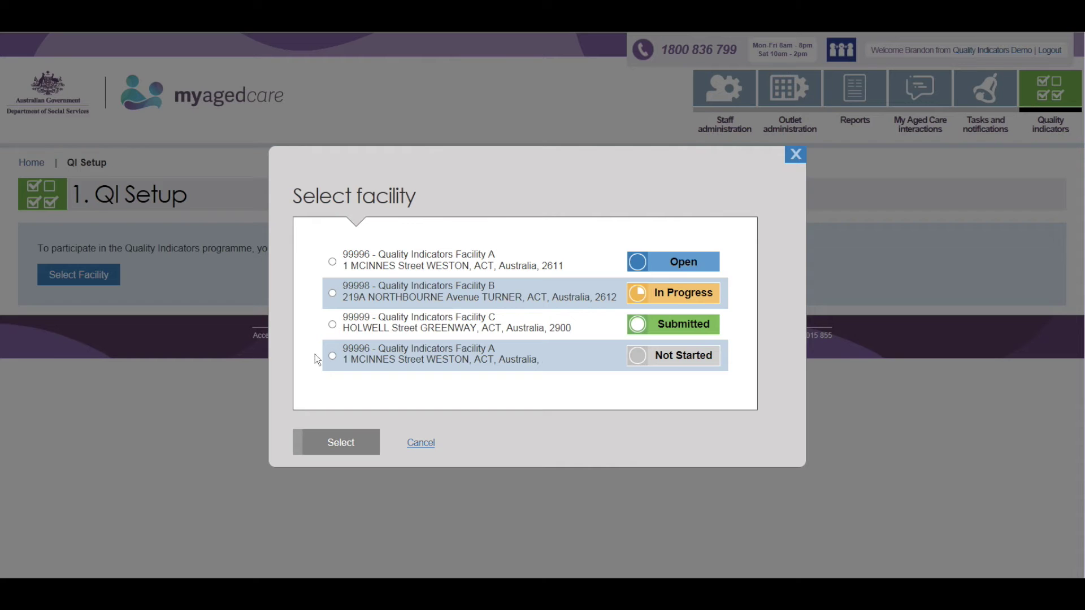
{"action": "left_click", "coordinate": [332, 356]}
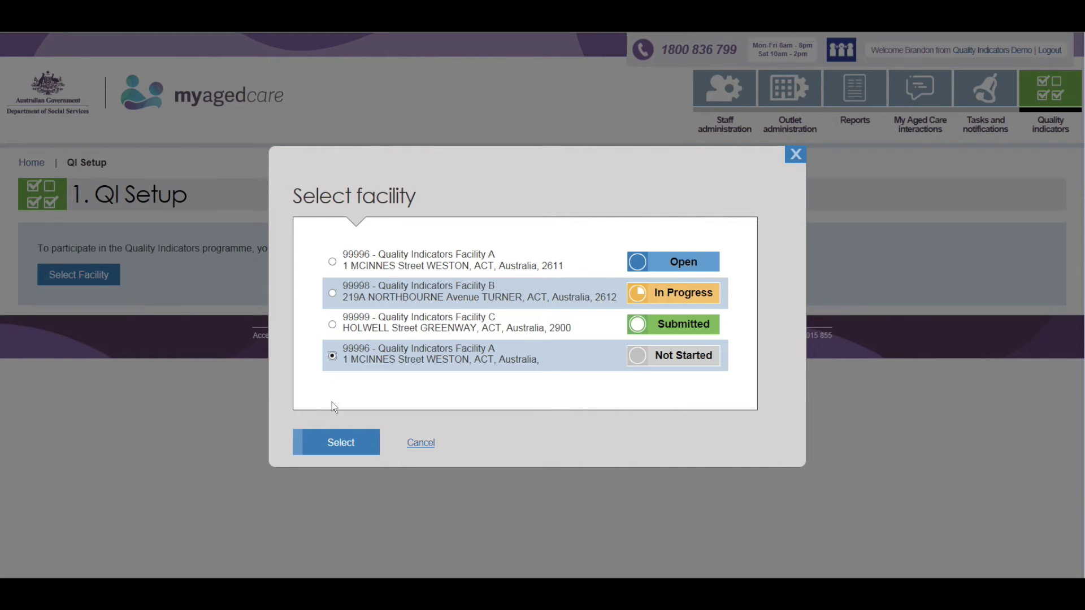
Step: Confirm Quality Indicators Facility A as the reporting facility for Quarter 3 FY15-16
{"action": "left_click", "coordinate": [332, 440]}
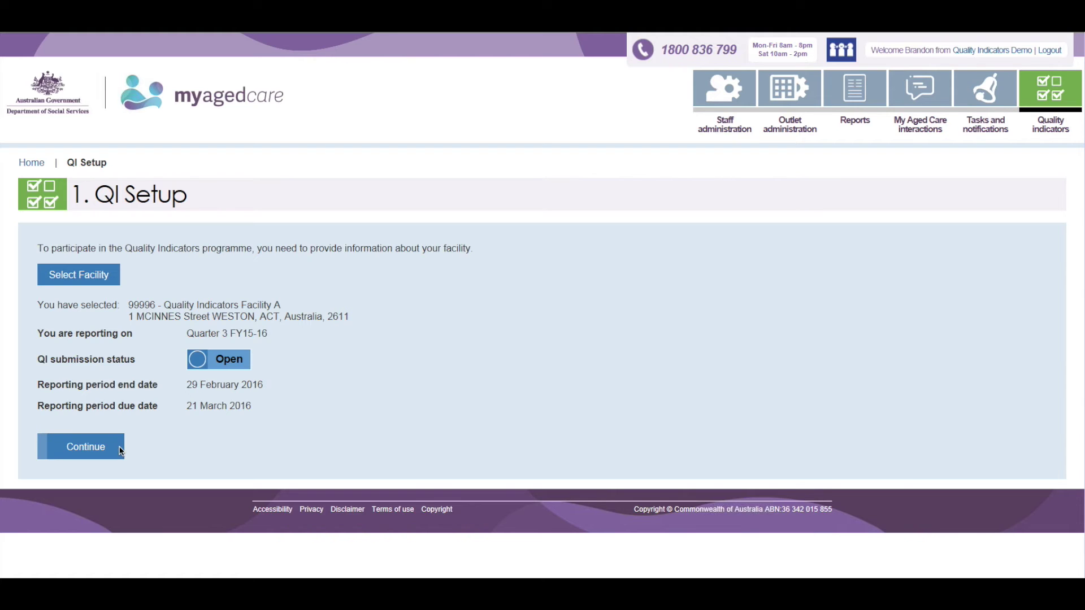
Step: Continue from QI Setup to the Complete QI result submission page for Facility A
{"action": "left_click", "coordinate": [85, 447]}
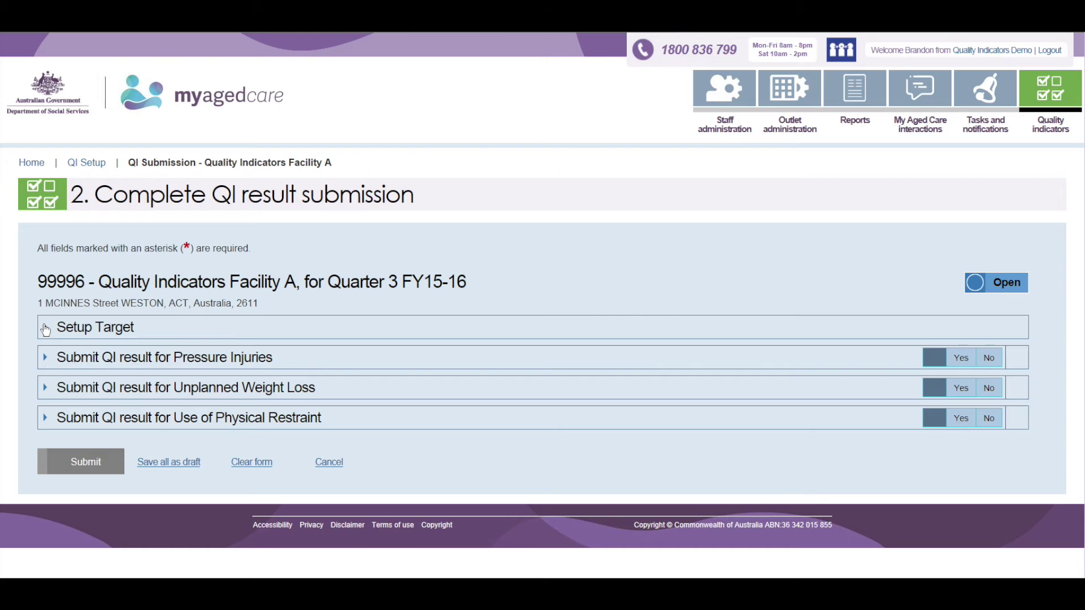
Step: Enter a target of 2 in every Setup Target field and save the targets
{"action": "left_click", "coordinate": [46, 330]}
{"action": "scroll", "coordinate": [47, 330], "scroll_direction": "down", "scroll_amount": 5}
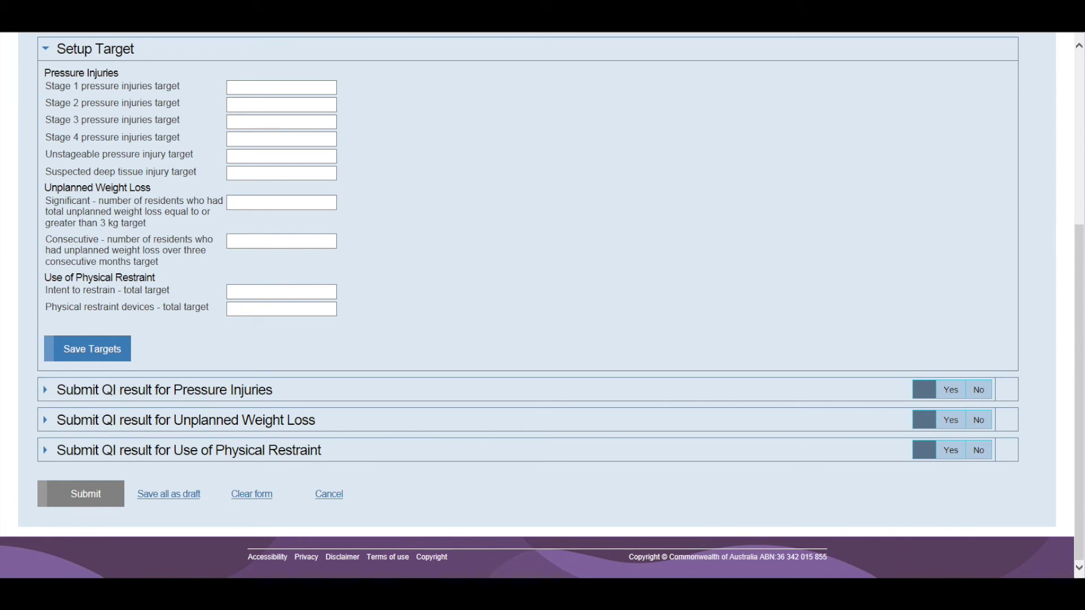
{"action": "left_click", "coordinate": [330, 89]}
{"action": "type", "text": "2"}
{"action": "key", "text": "Tab"}
{"action": "type", "text": "2"}
{"action": "key", "text": "Tab"}
{"action": "type", "text": "2"}
{"action": "key", "text": "Tab"}
{"action": "type", "text": "2\t2\t2\t2\t2\t2\t2"}
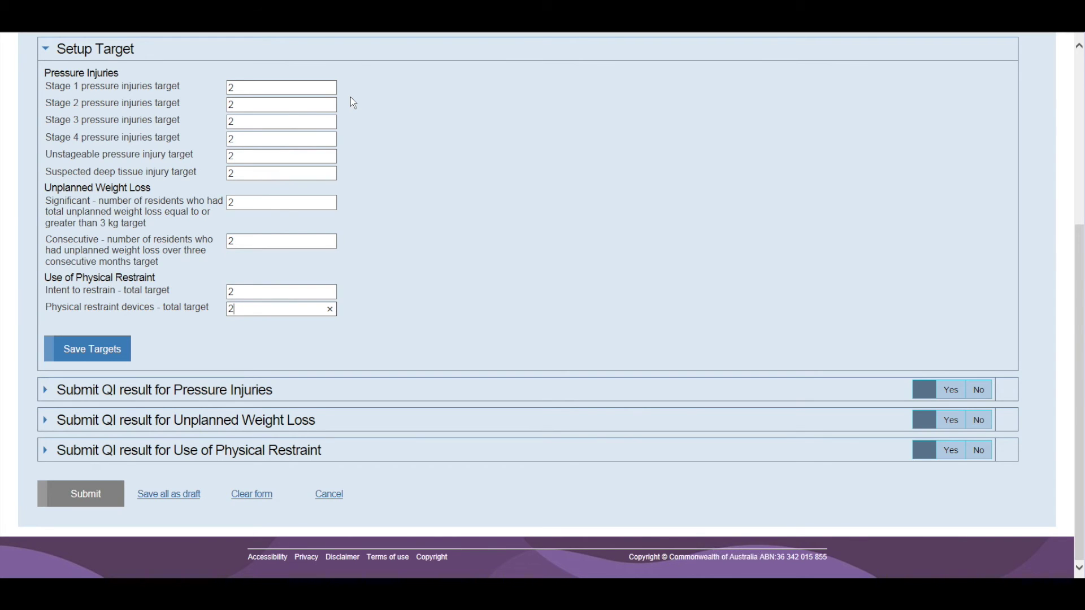
{"action": "left_click", "coordinate": [243, 104]}
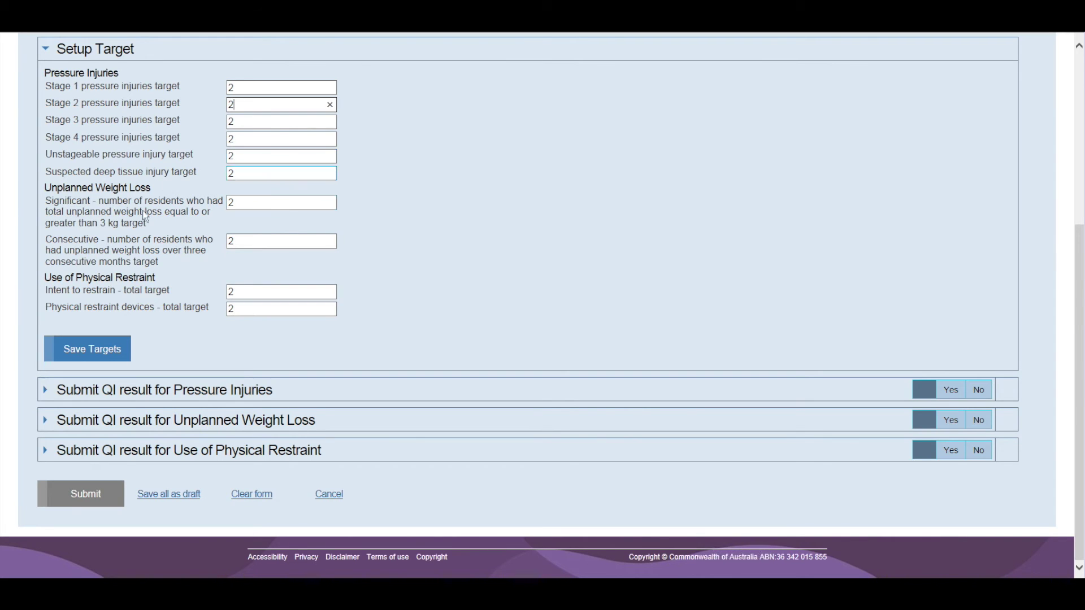
{"action": "left_click", "coordinate": [113, 350]}
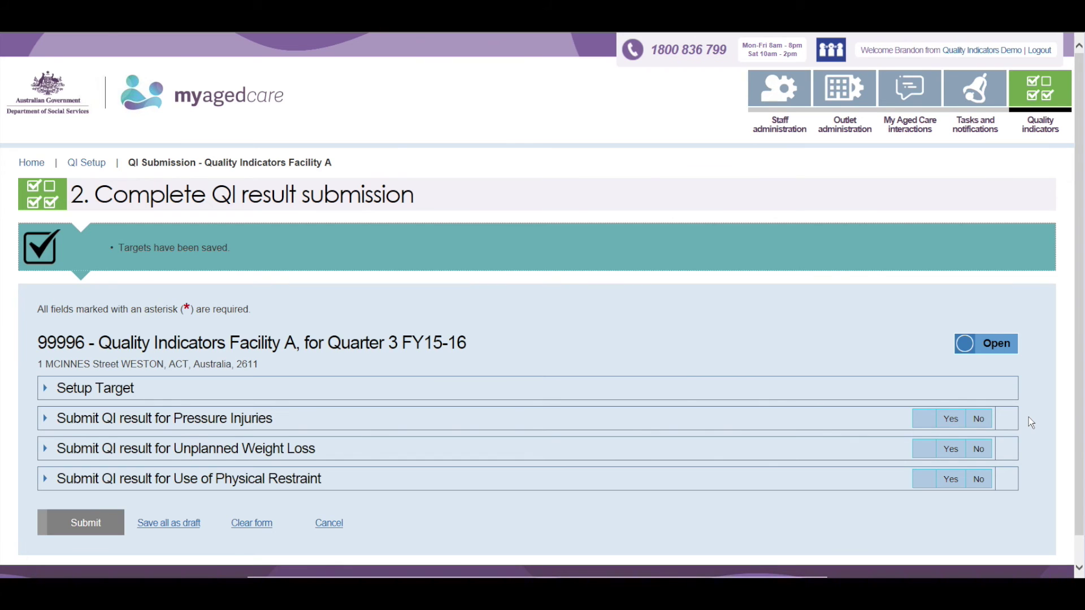
Step: Begin the Pressure Injuries result and enter 100 residents assessed
{"action": "left_click", "coordinate": [954, 420]}
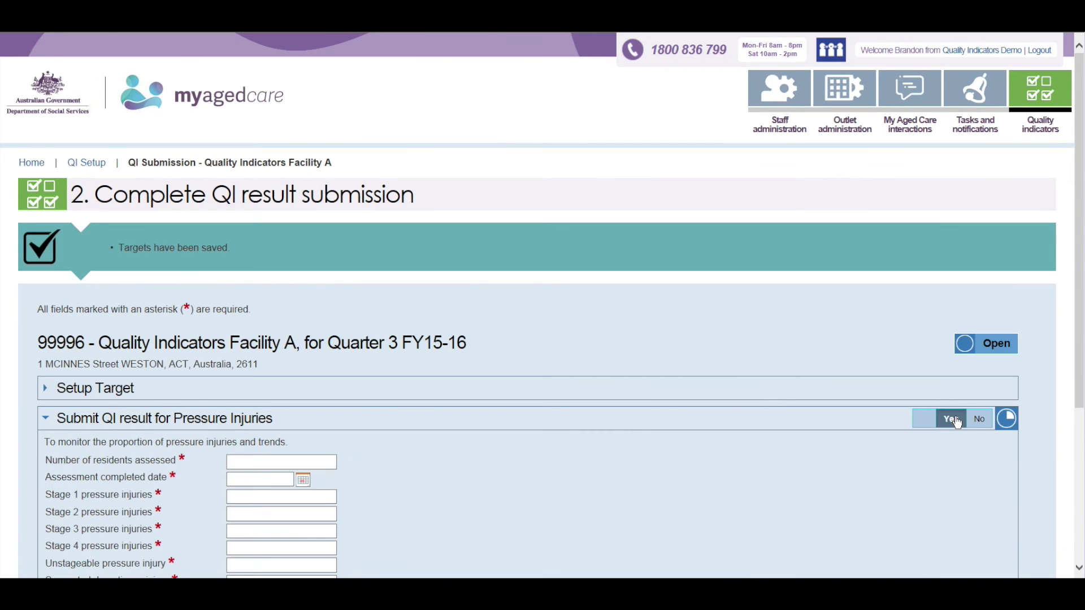
{"action": "scroll", "coordinate": [957, 422], "scroll_direction": "down", "scroll_amount": 5}
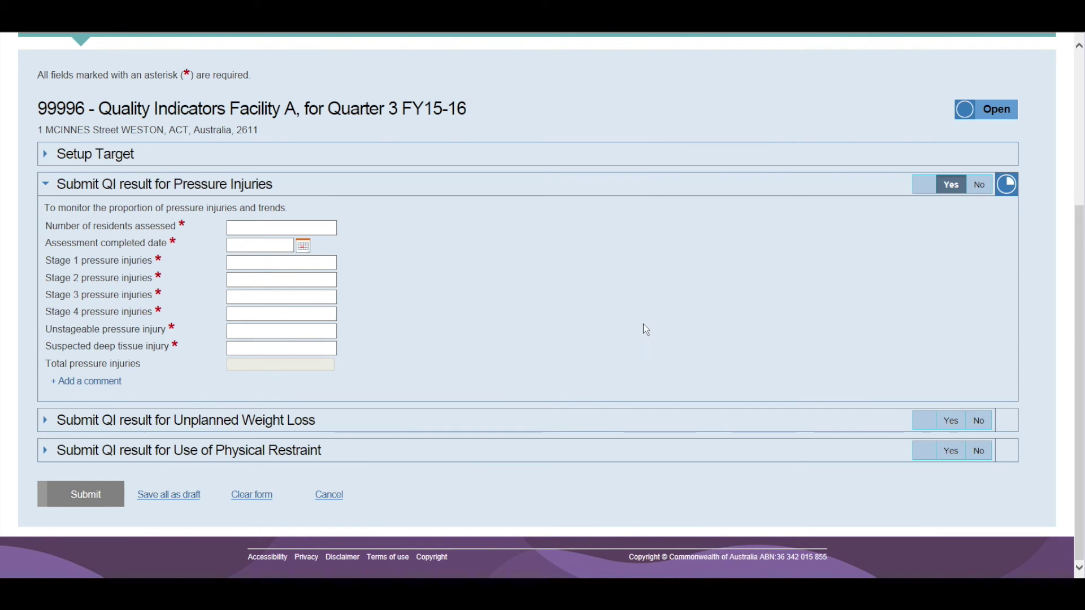
{"action": "left_click", "coordinate": [332, 228]}
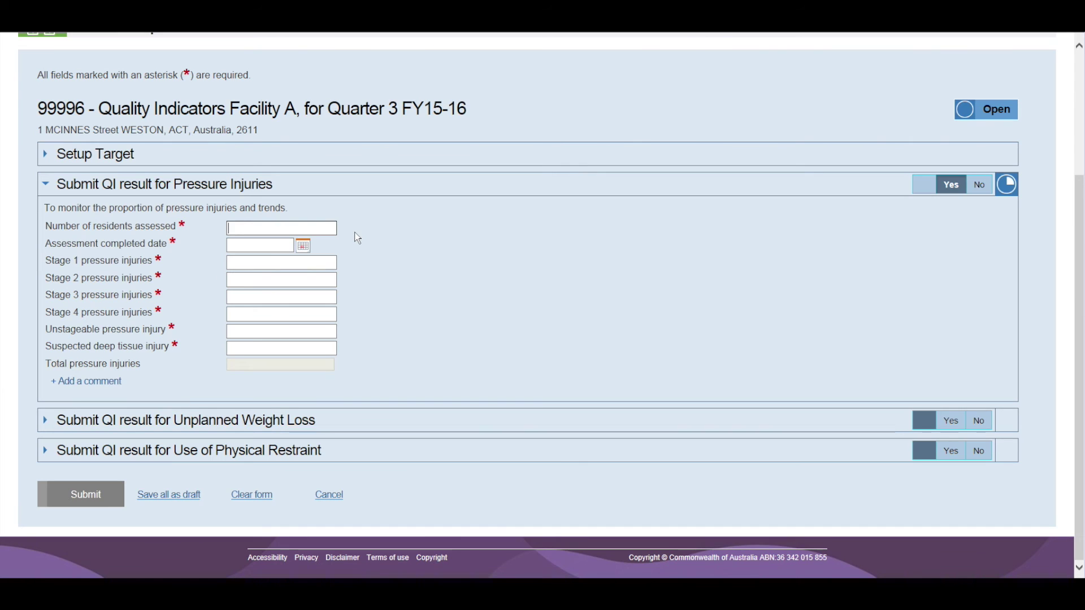
{"action": "type", "text": "100"}
{"action": "left_click", "coordinate": [303, 245]}
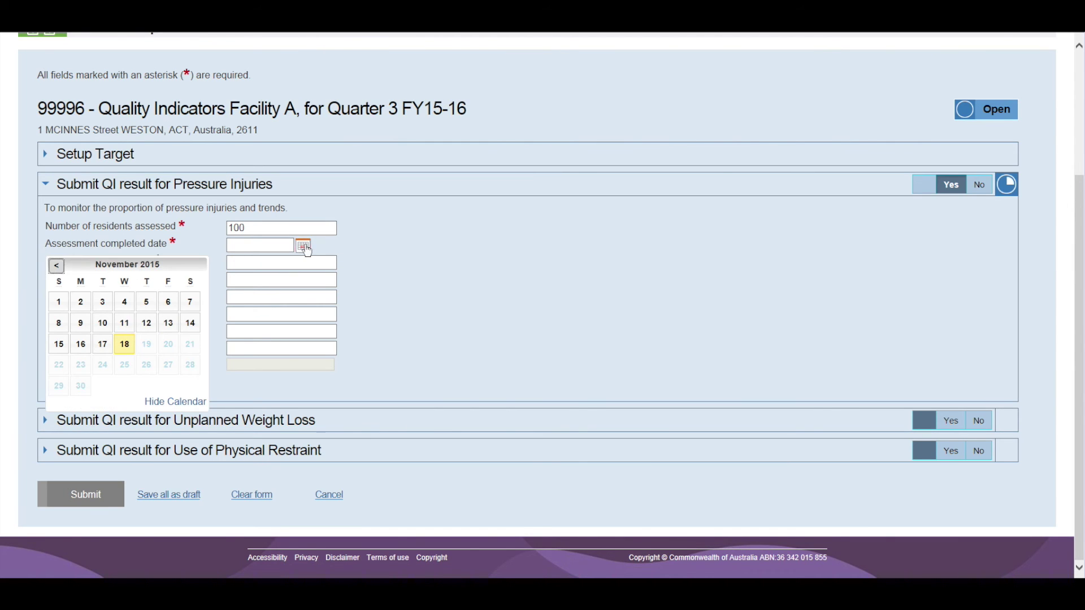
Step: Set the assessment date to 18/11/2015, each stage count to 1, and deep tissue to 111
{"action": "left_click", "coordinate": [135, 343]}
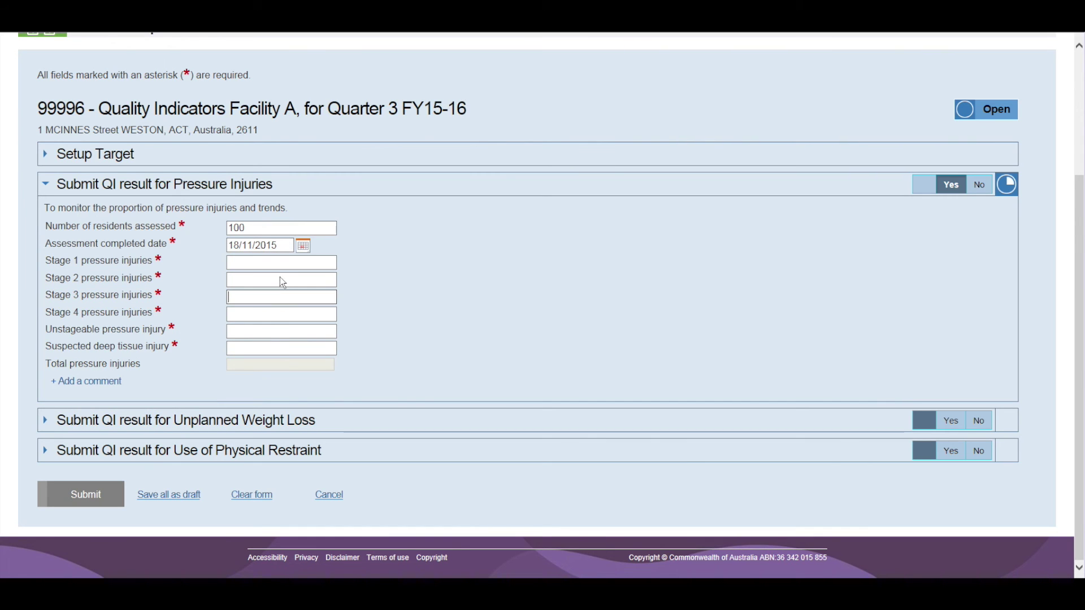
{"action": "left_click", "coordinate": [296, 263]}
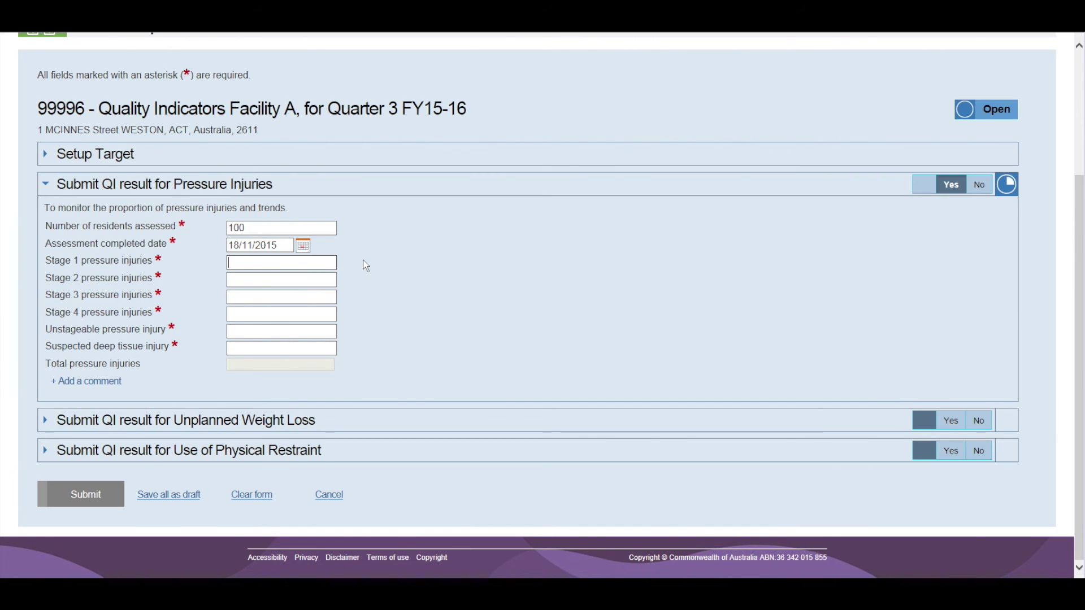
{"action": "type", "text": "1"}
{"action": "key", "text": "Tab"}
{"action": "type", "text": "1"}
{"action": "key", "text": "Tab"}
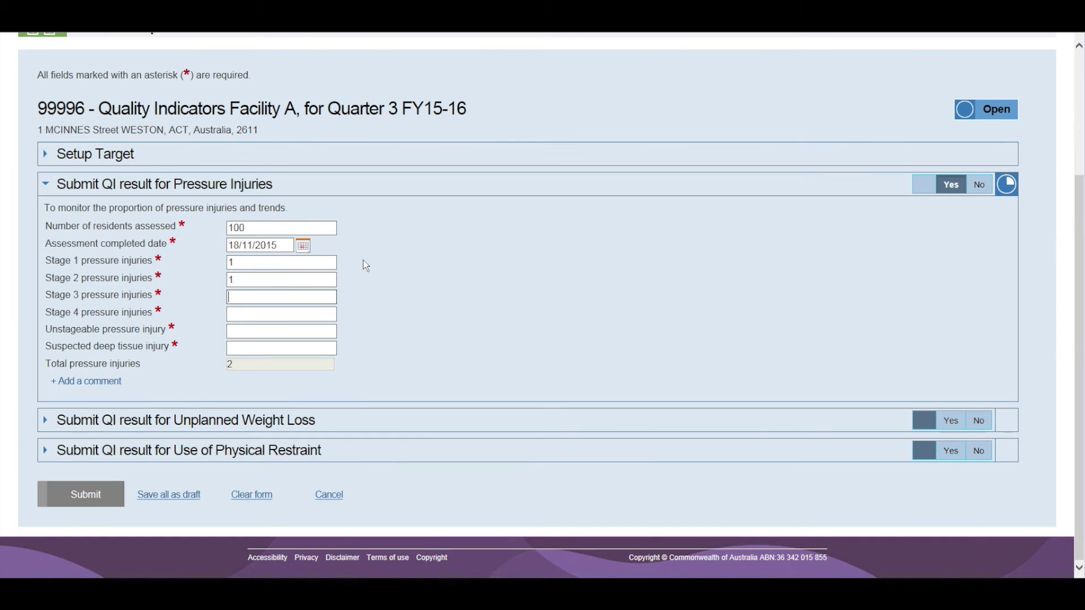
{"action": "type", "text": "1"}
{"action": "key", "text": "Tab"}
{"action": "type", "text": "1"}
{"action": "key", "text": "Tab"}
{"action": "type", "text": "1"}
{"action": "key", "text": "Tab"}
{"action": "type", "text": "1"}
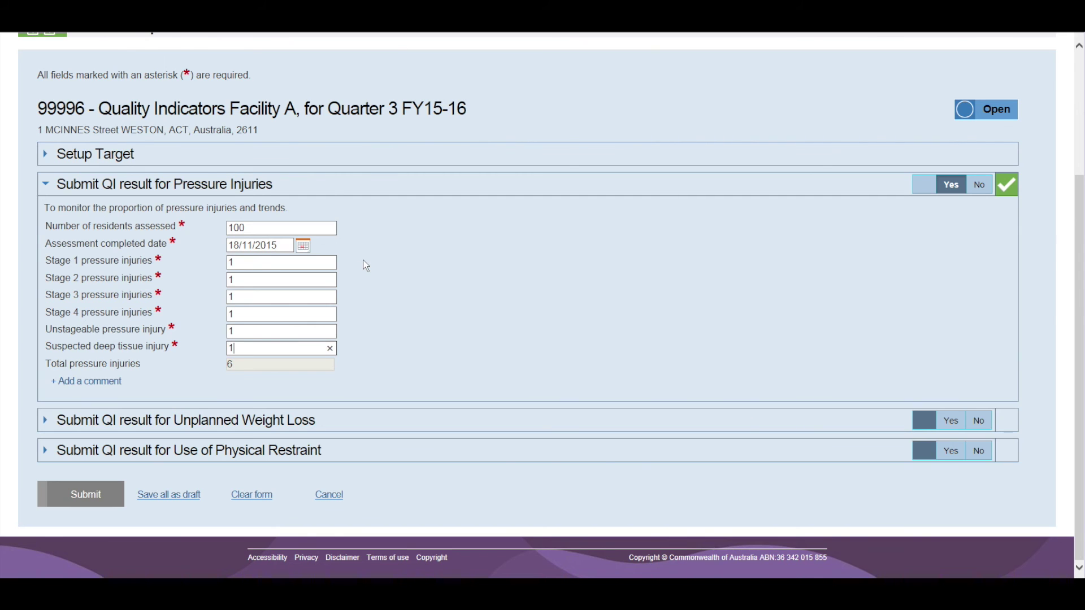
{"action": "type", "text": "11"}
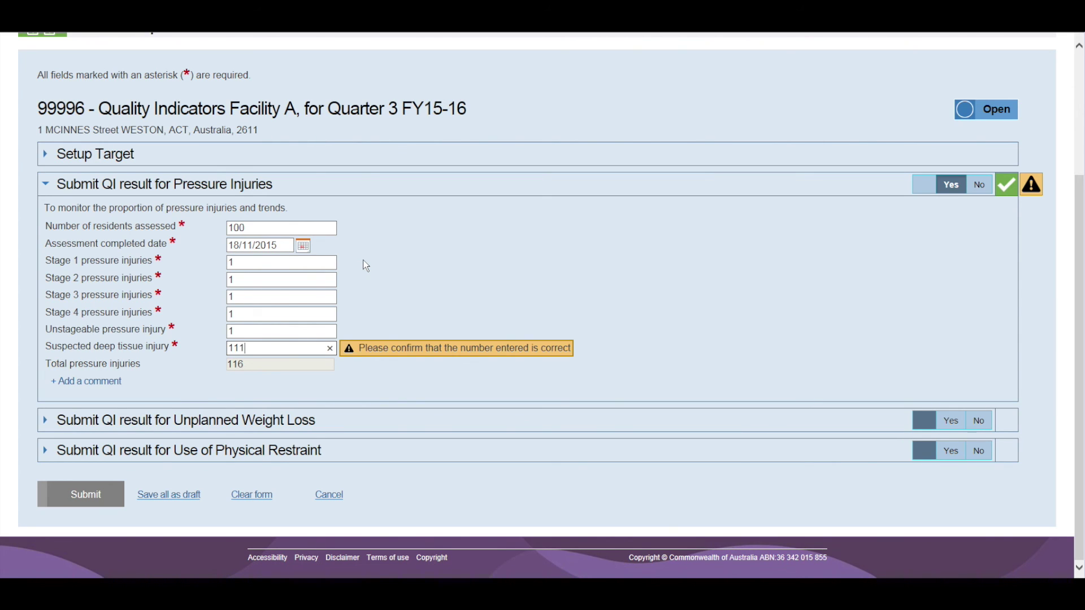
Step: Reduce suspected deep tissue injuries to 1, totalling 6, and add a comment box
{"action": "key", "text": "BackSpace"}
{"action": "key", "text": "BackSpace"}
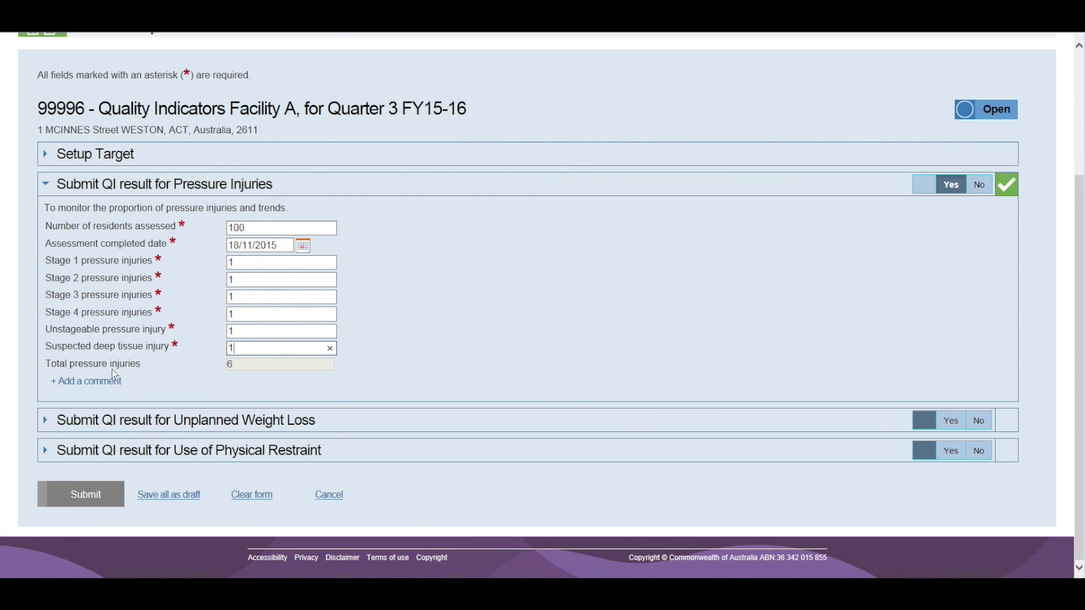
{"action": "left_click", "coordinate": [75, 385]}
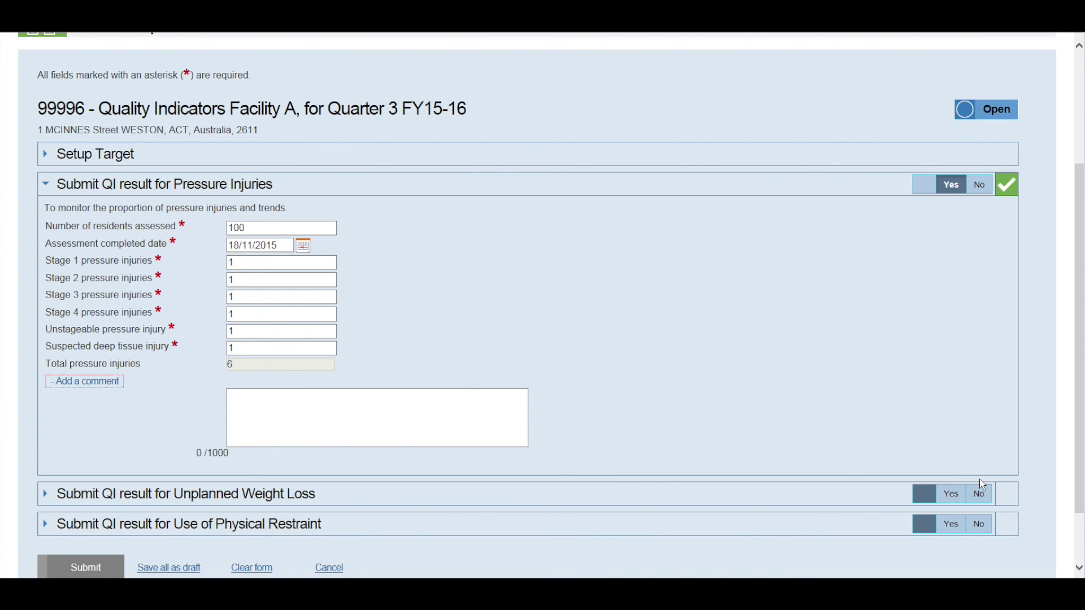
Step: Answer No for Unplanned Weight Loss and Use of Physical Restraint, then submit the results
{"action": "left_click", "coordinate": [981, 493]}
{"action": "left_click", "coordinate": [982, 525]}
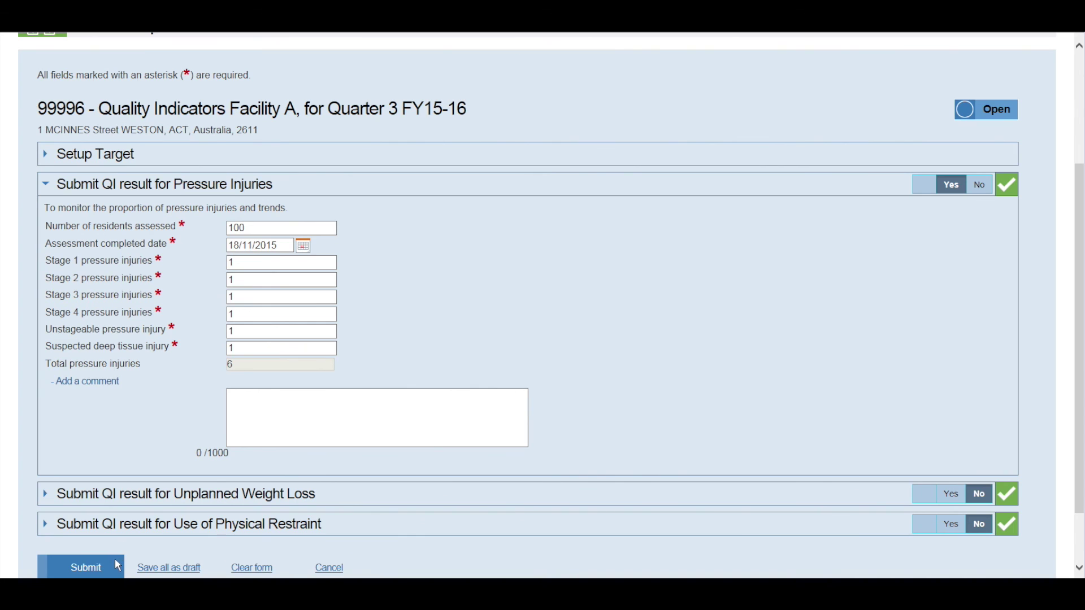
{"action": "left_click", "coordinate": [116, 565]}
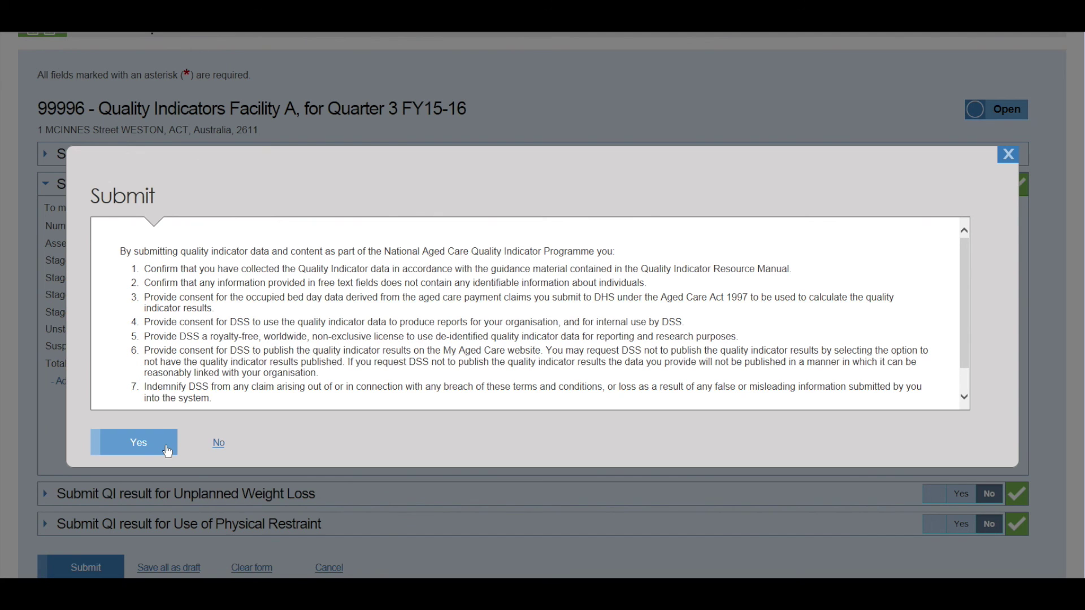
Step: Accept the submission terms so Facility A's Q3 FY15-16 QI results show as Submitted
{"action": "left_click", "coordinate": [167, 450]}
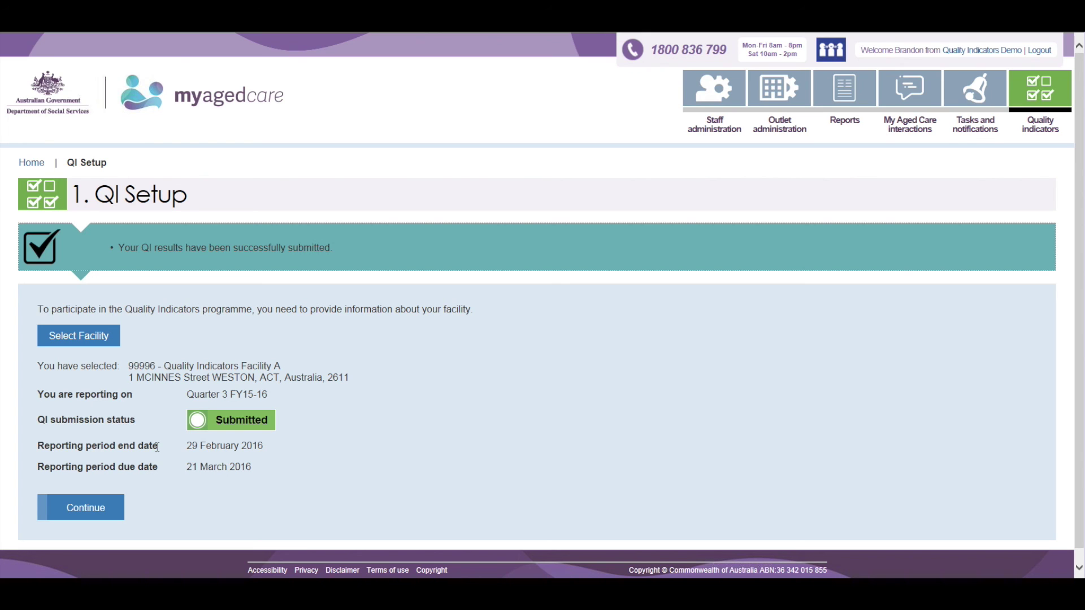
{"action": "left_click", "coordinate": [120, 507]}
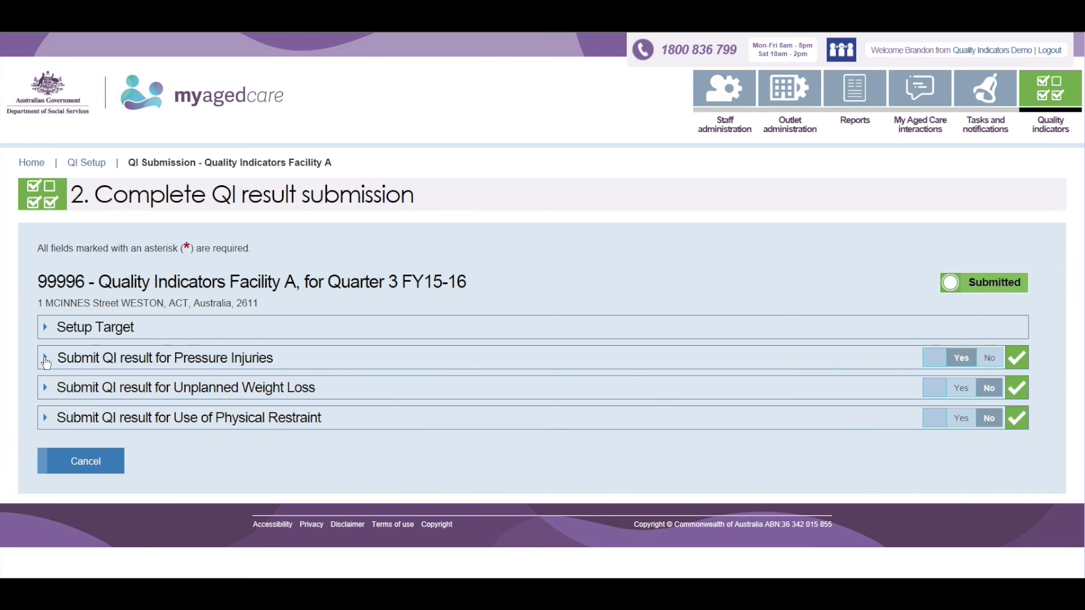
{"action": "left_click", "coordinate": [45, 359]}
{"action": "scroll", "coordinate": [47, 363], "scroll_direction": "down", "scroll_amount": 3}
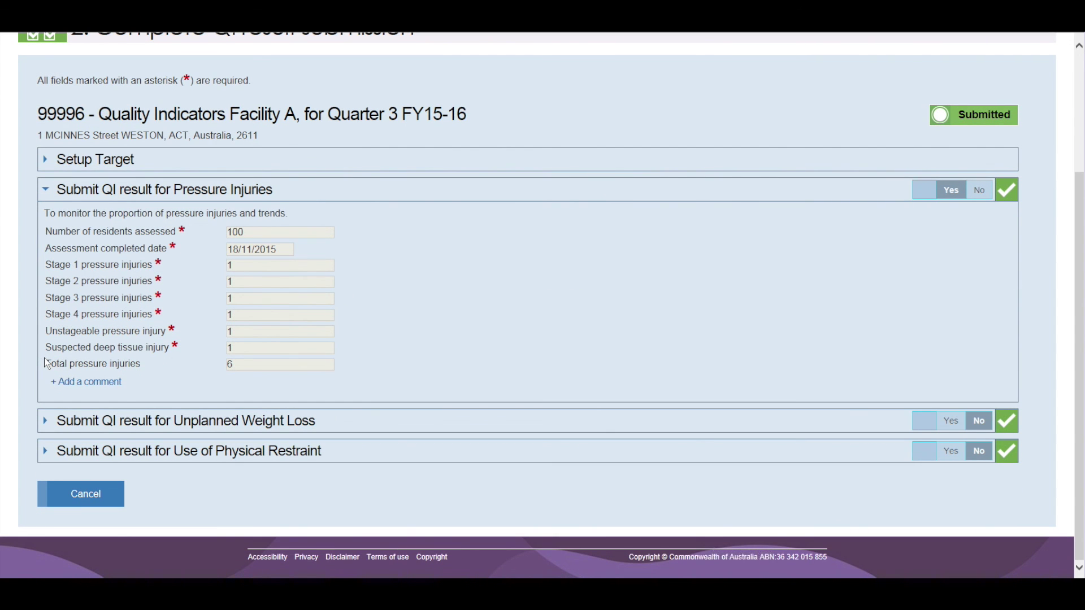
{"action": "left_click", "coordinate": [74, 493]}
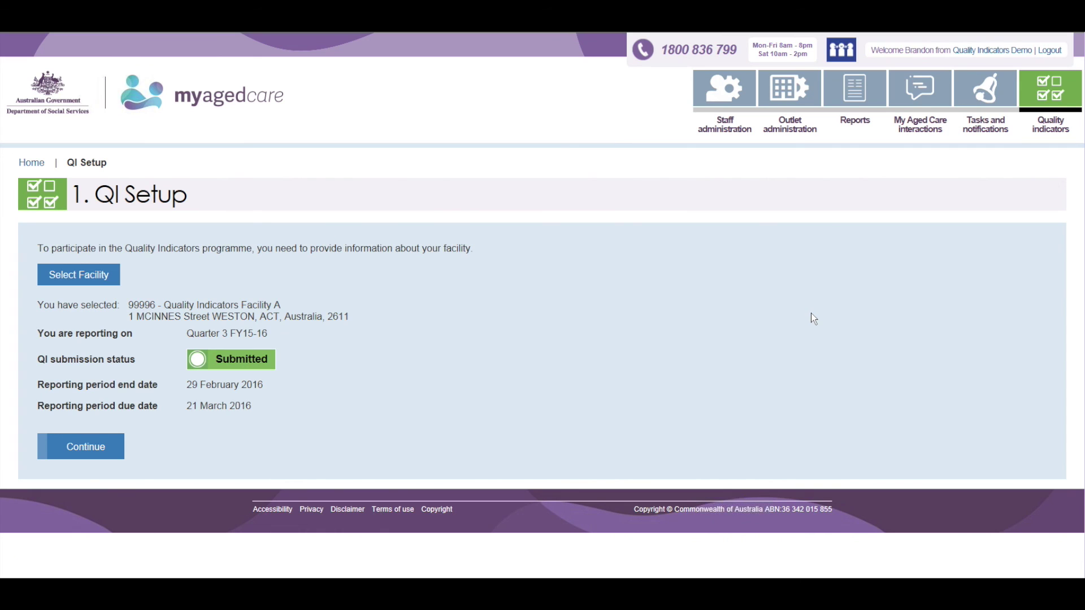